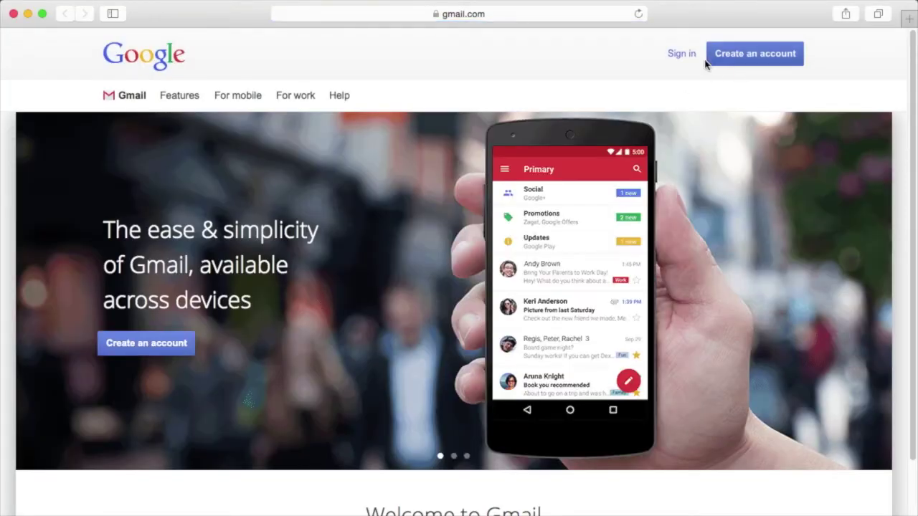
Start a new Google account and fill in the name, username, password and its confirmation.
{"action": "left_click", "coordinate": [766, 64]}
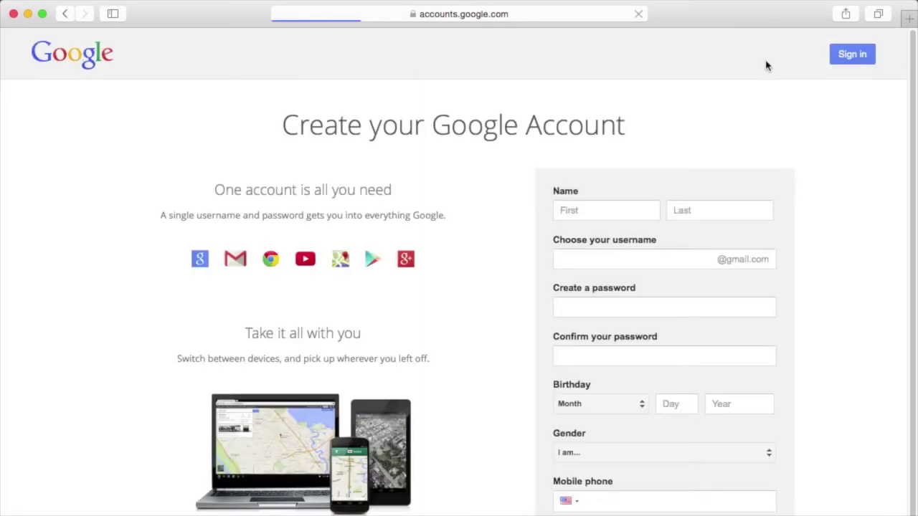
{"action": "left_click", "coordinate": [617, 215]}
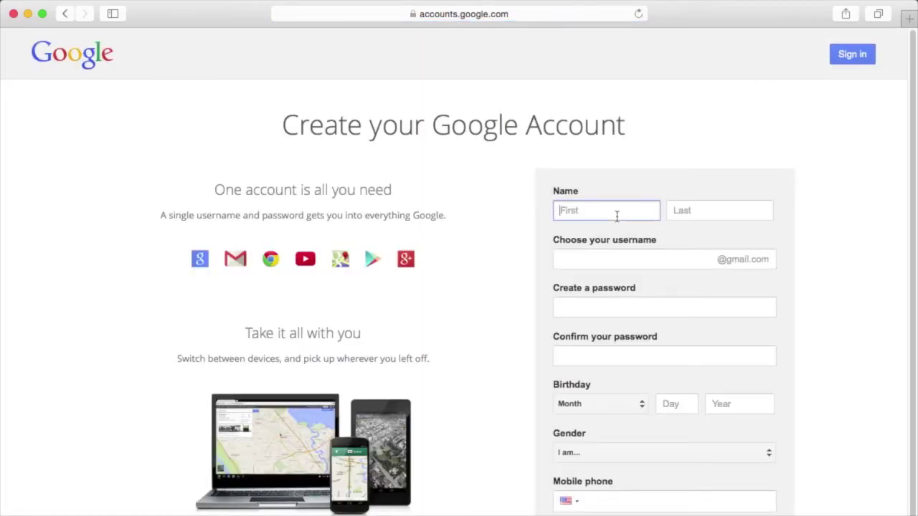
{"action": "type", "text": "Te"}
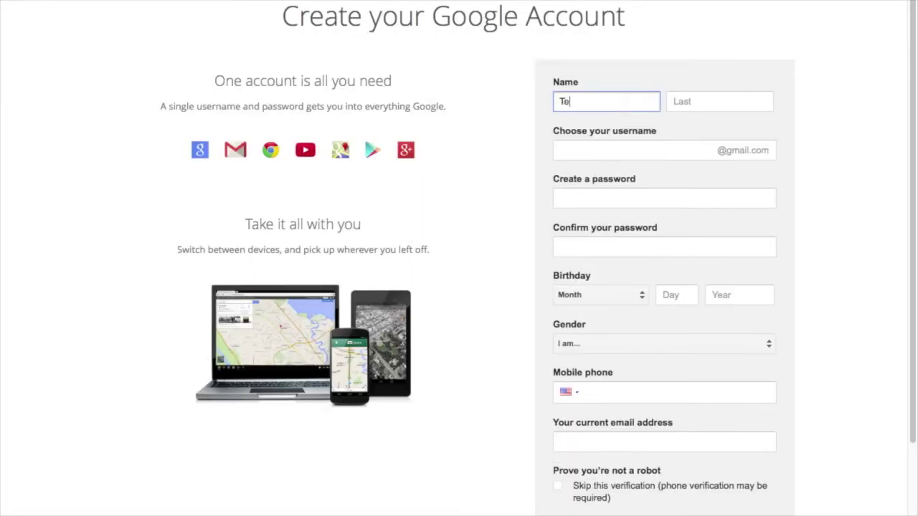
{"action": "type", "text": "st"}
{"action": "key", "text": "Tab"}
{"action": "type", "text": "Bitcoin"}
{"action": "key", "text": "Tab"}
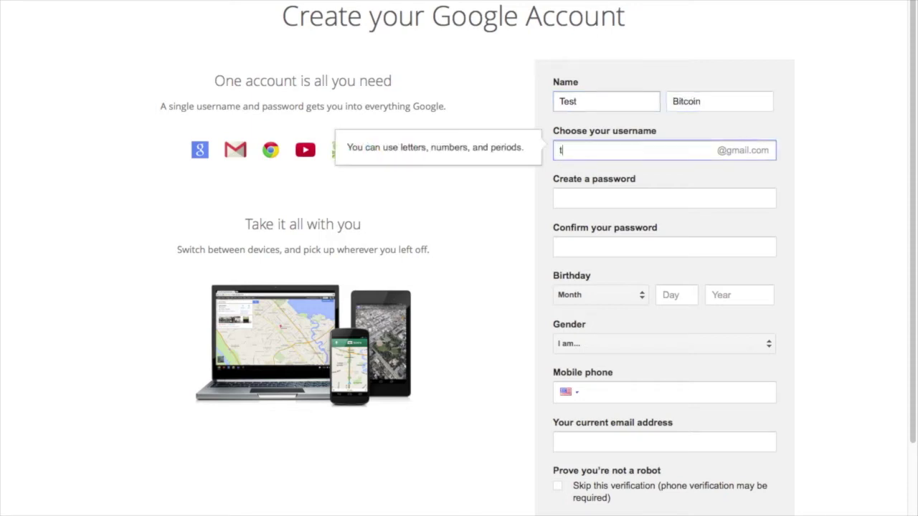
{"action": "key", "text": "Tab"}
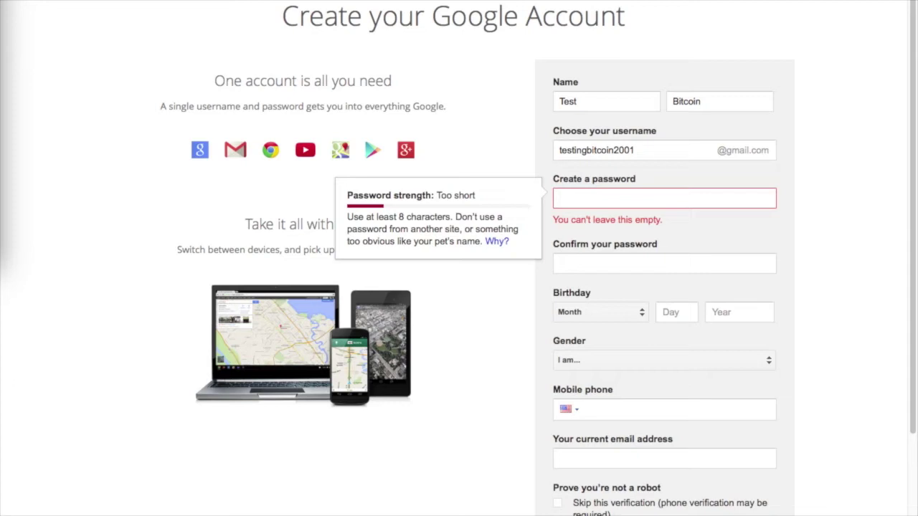
{"action": "left_click", "coordinate": [595, 198]}
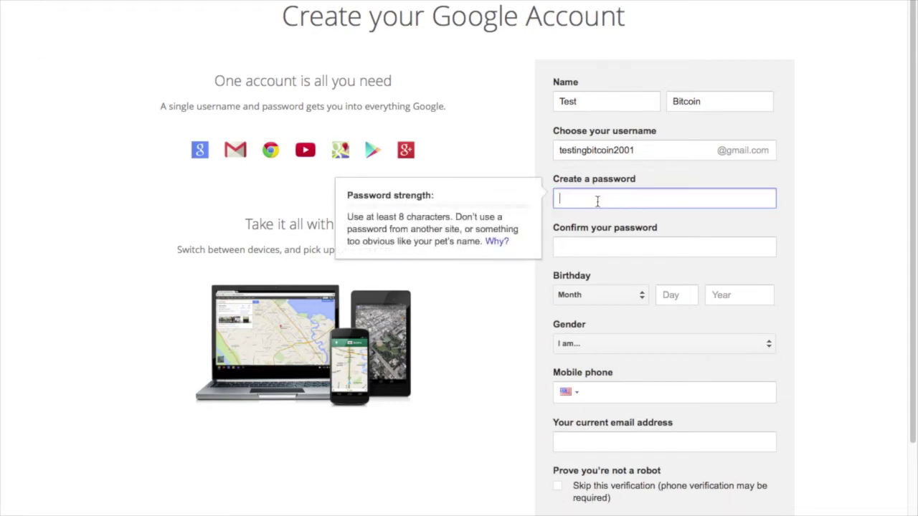
{"action": "key", "text": "ctrl+v"}
{"action": "left_click", "coordinate": [590, 245]}
{"action": "key", "text": "ctrl+v"}
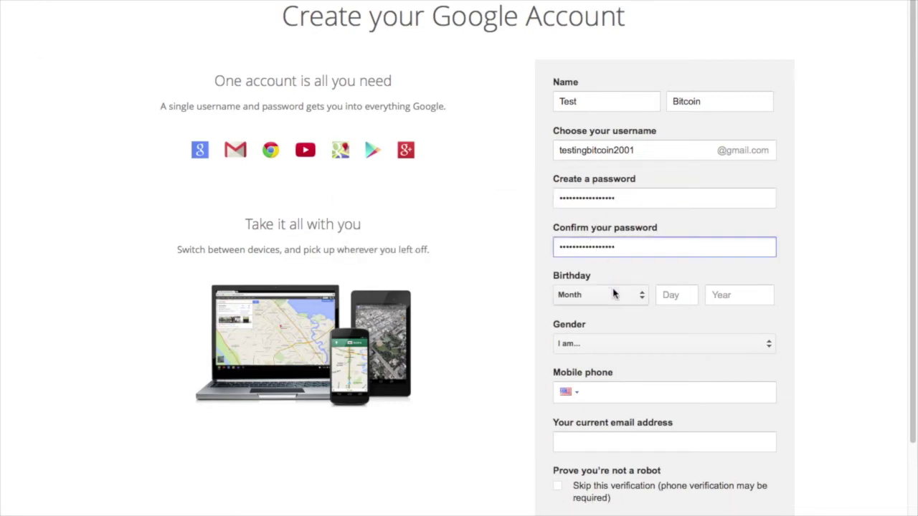
Set the birthday to January 1, 1960 and the gender to Male.
{"action": "left_click", "coordinate": [612, 294]}
{"action": "left_click", "coordinate": [611, 300]}
{"action": "left_click", "coordinate": [674, 294]}
{"action": "type", "text": "1"}
{"action": "left_click", "coordinate": [713, 296]}
{"action": "type", "text": "1960"}
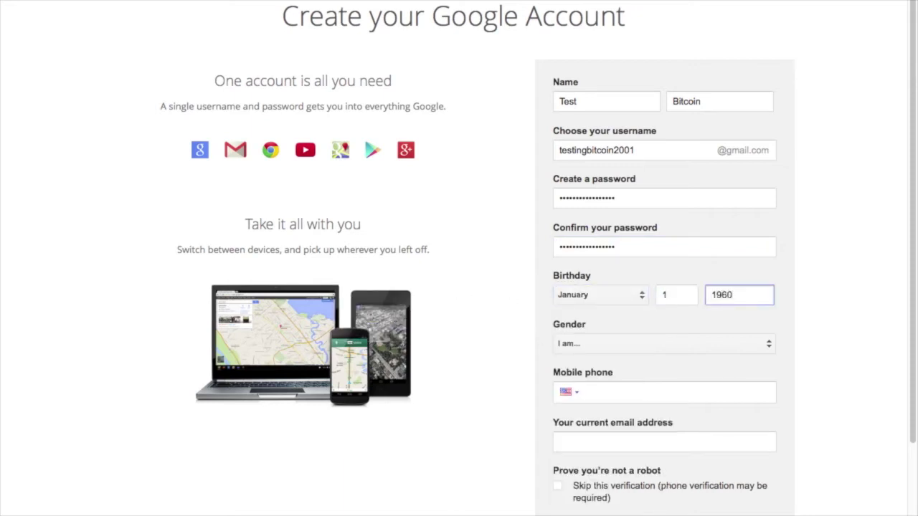
{"action": "left_click", "coordinate": [599, 344]}
{"action": "left_click", "coordinate": [585, 360]}
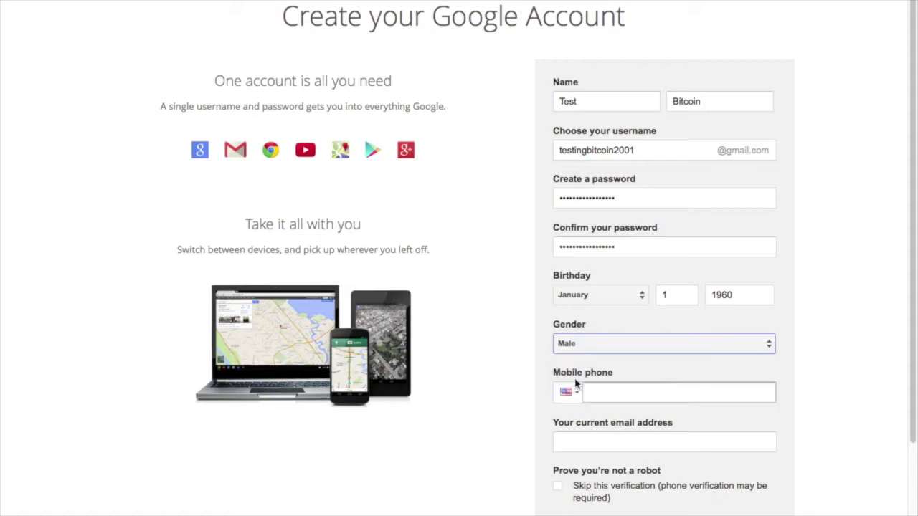
{"action": "scroll", "coordinate": [577, 380], "scroll_direction": "down", "scroll_amount": 3}
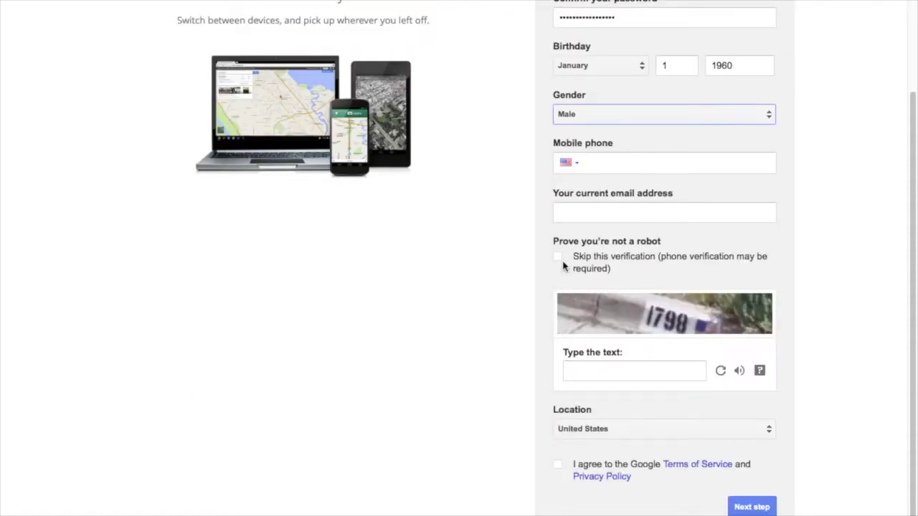
Answer the CAPTCHA, agree to the Terms of Service and submit the sign-up form.
{"action": "left_click", "coordinate": [604, 370]}
{"action": "type", "text": "17"}
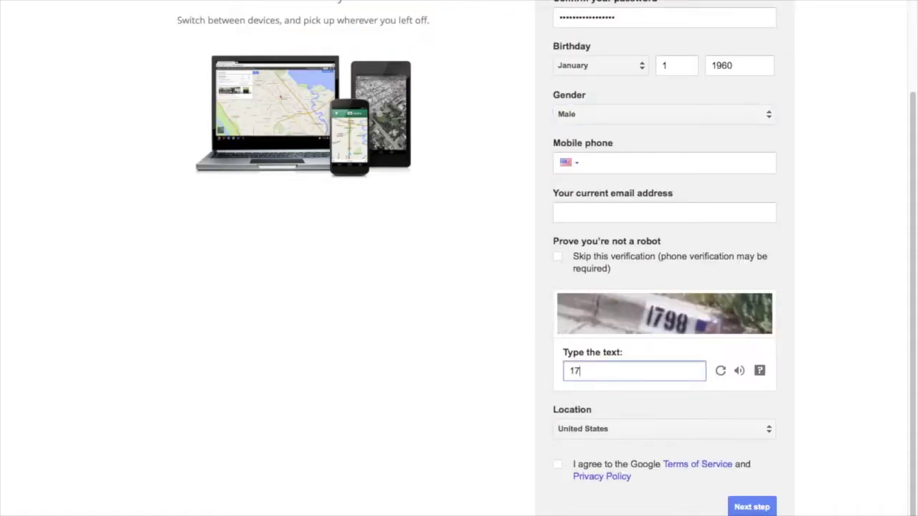
{"action": "type", "text": "98"}
{"action": "left_click", "coordinate": [558, 466]}
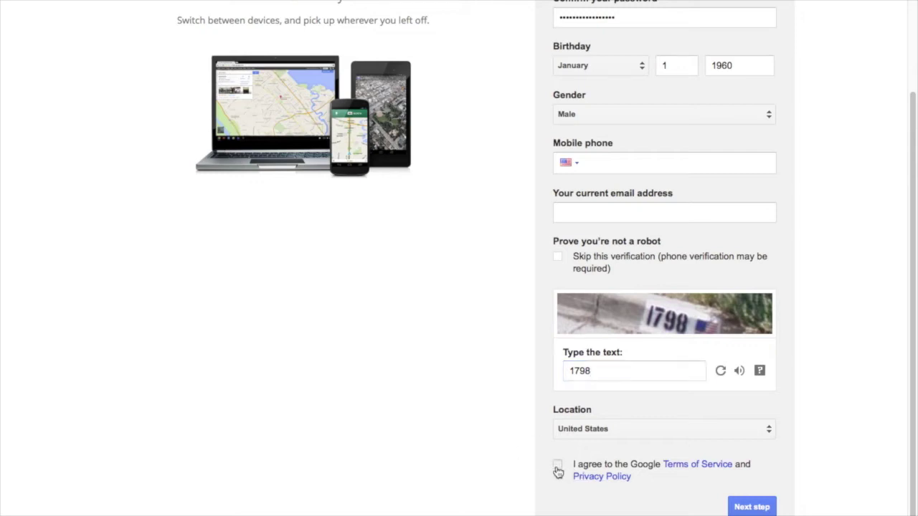
{"action": "left_click", "coordinate": [745, 508]}
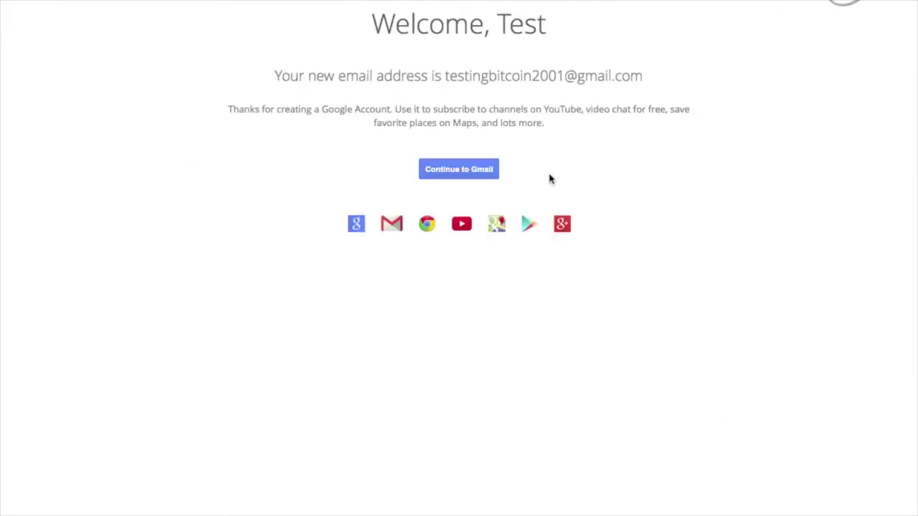
Continue from the welcome page into the new account's Gmail inbox.
{"action": "left_click", "coordinate": [459, 177]}
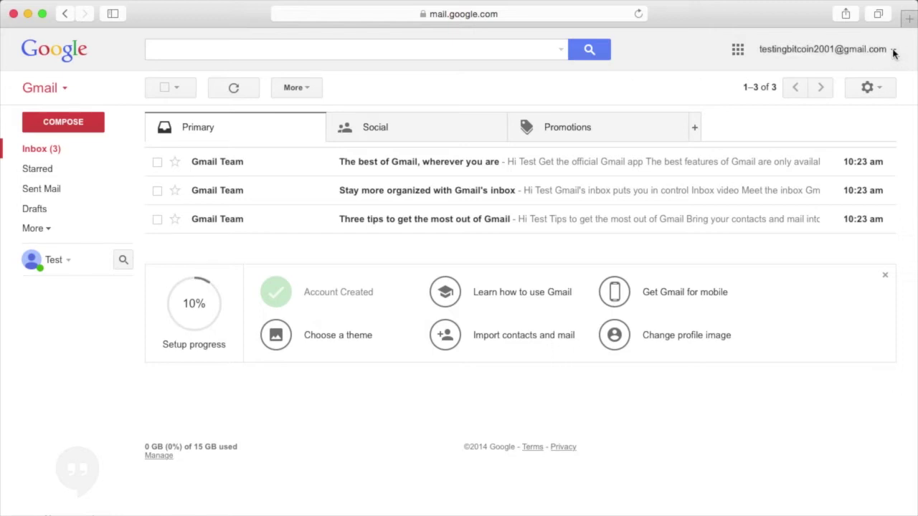
{"action": "left_click", "coordinate": [893, 51]}
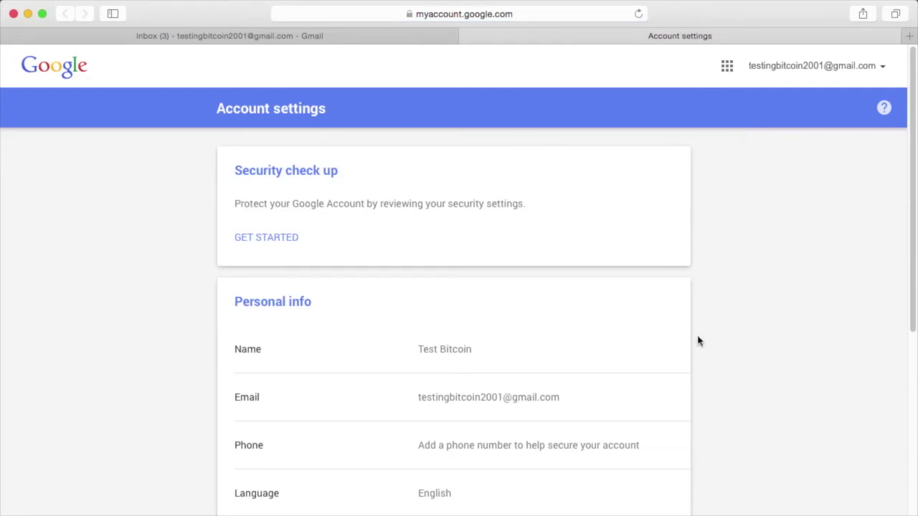
Go down the account settings to Signing in and open 2-Step Verification.
{"action": "scroll", "coordinate": [697, 342], "scroll_direction": "down", "scroll_amount": 3}
{"action": "scroll", "coordinate": [697, 342], "scroll_direction": "down", "scroll_amount": 6}
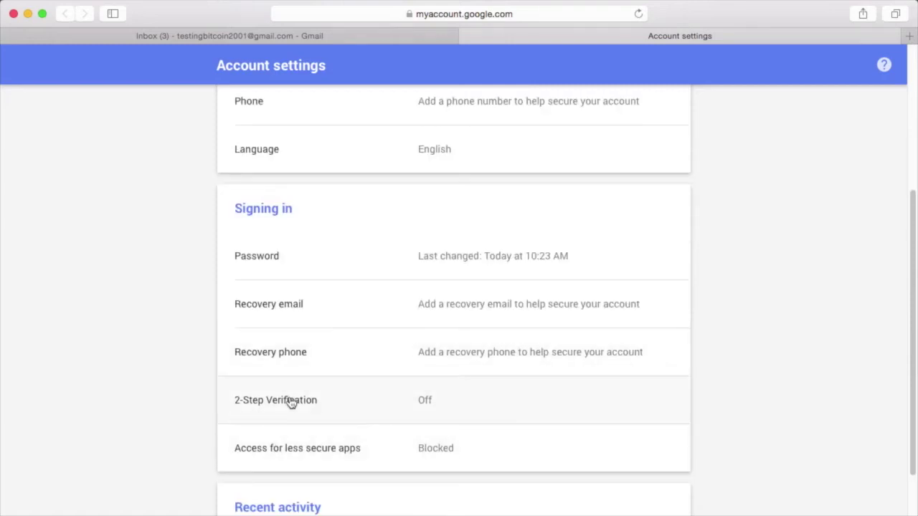
{"action": "left_click", "coordinate": [458, 401]}
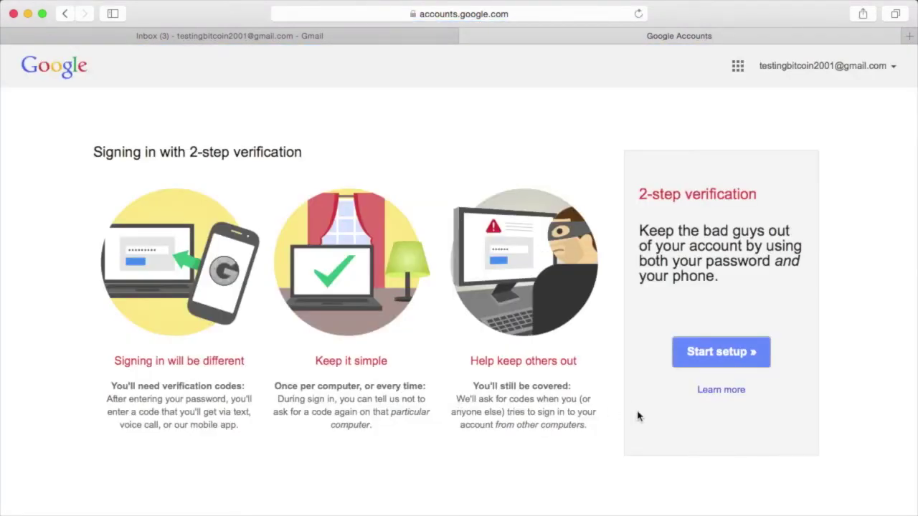
Start 2-step verification setup and enter the phone number for SMS codes.
{"action": "left_click", "coordinate": [694, 357]}
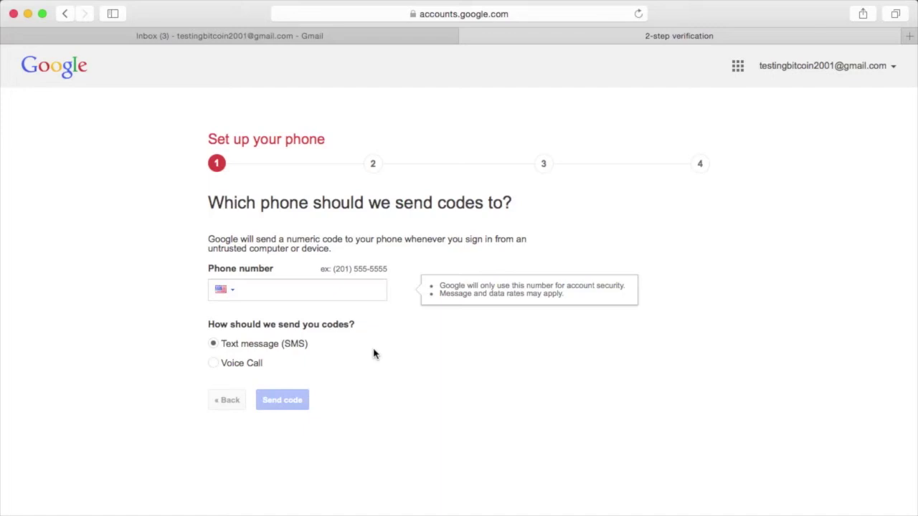
{"action": "left_click", "coordinate": [298, 291]}
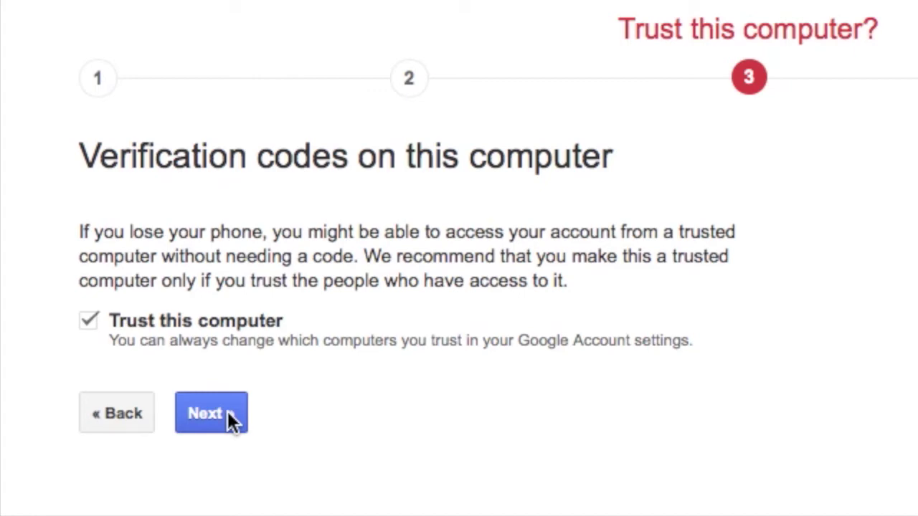
Keep this computer trusted and confirm turning on 2-step verification.
{"action": "left_click", "coordinate": [227, 412]}
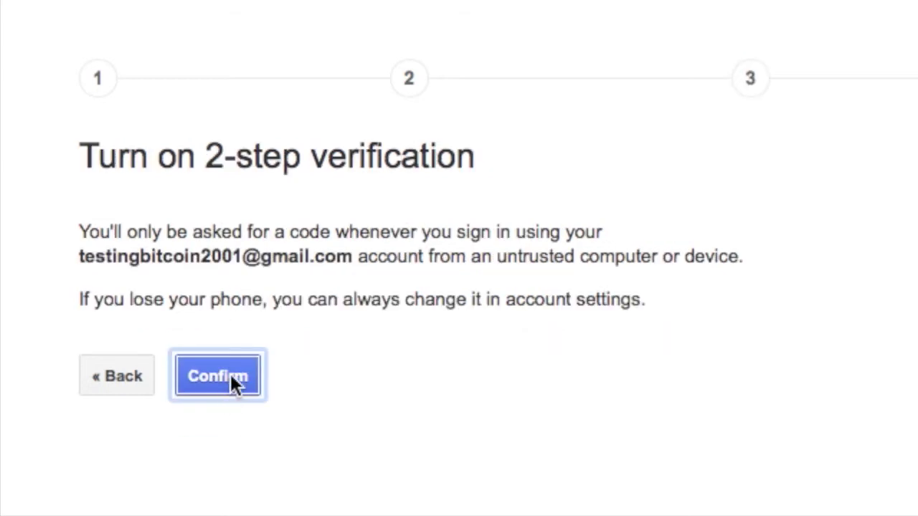
{"action": "left_click", "coordinate": [232, 377]}
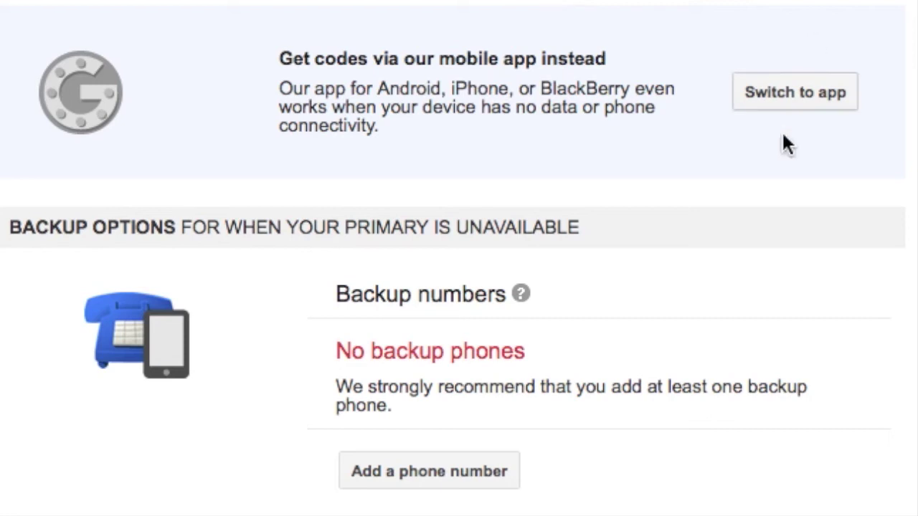
Switch to the Authenticator app, enter its 6-digit code, then verify and save.
{"action": "left_click", "coordinate": [801, 97]}
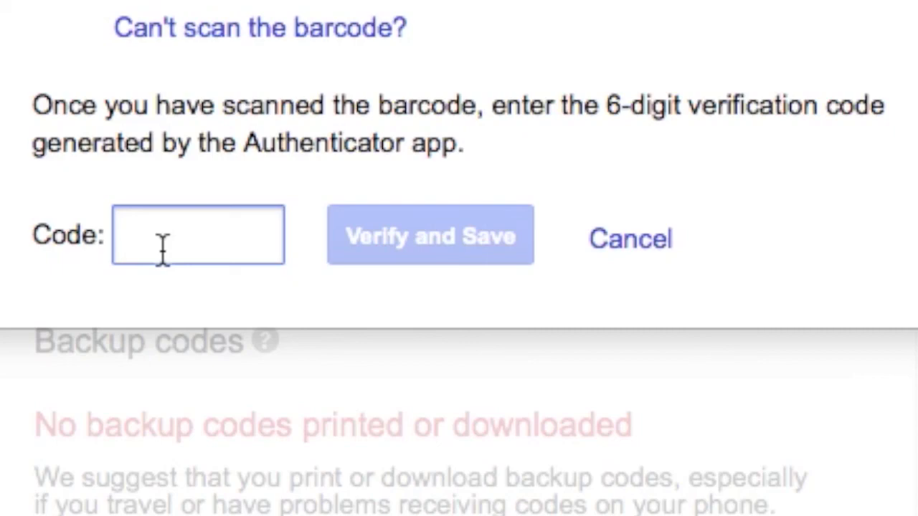
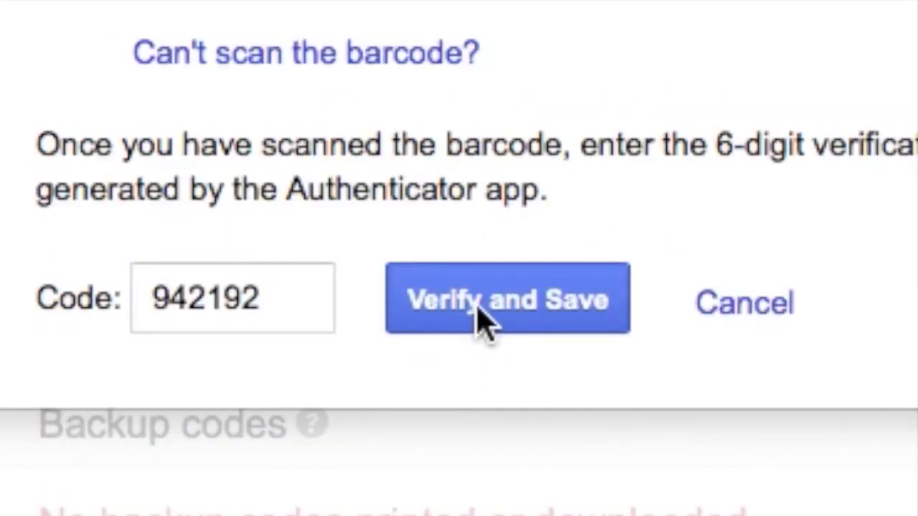
{"action": "left_click", "coordinate": [482, 319]}
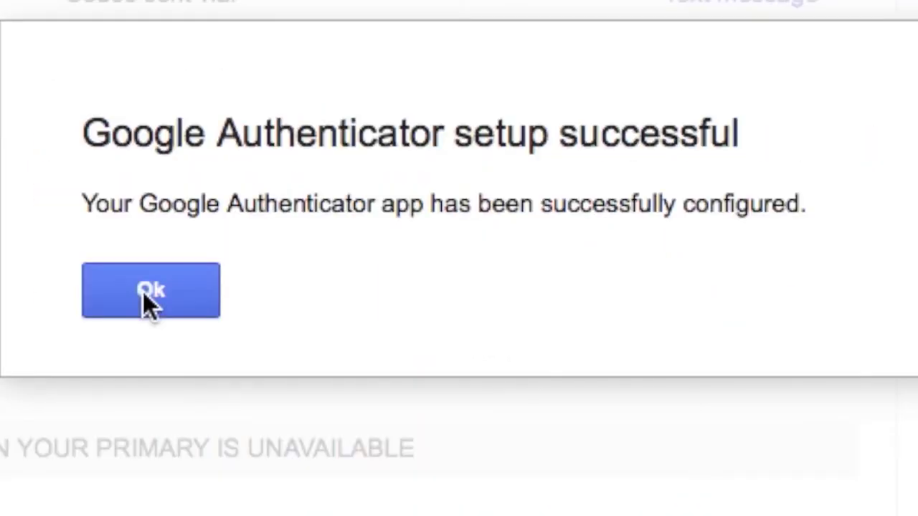